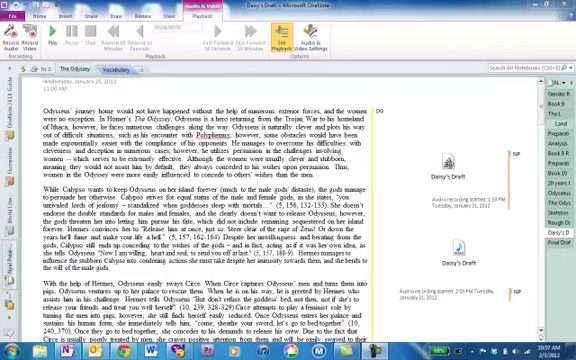
Step: Select the first Daisy's Draft audio recording beside the Odyssey essay to start its playback
left_click(449, 162)
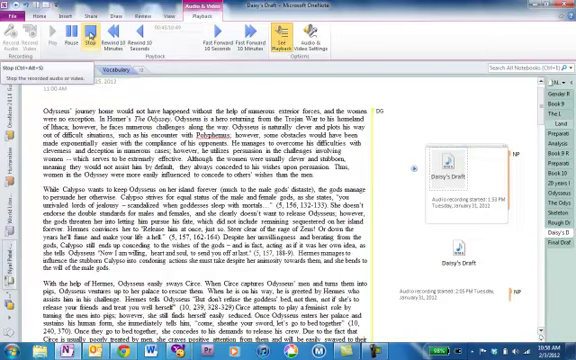
Step: Stop the first Daisy's Draft recording from the Audio & Video Playback tab
left_click(90, 38)
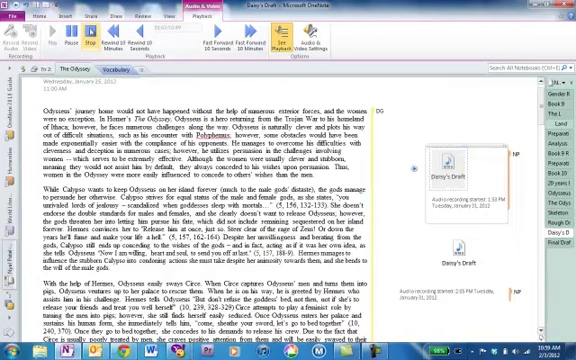
left_click(90, 36)
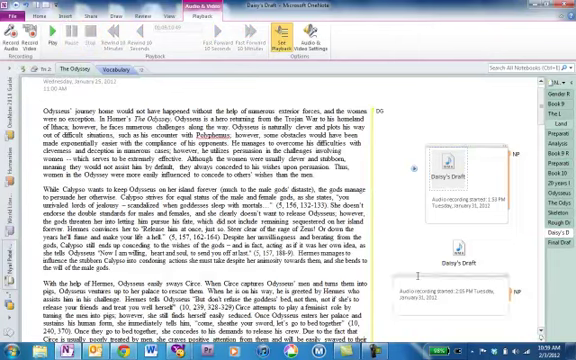
Step: Play the second Daisy's Draft audio recording by double-clicking its icon
double_click(448, 162)
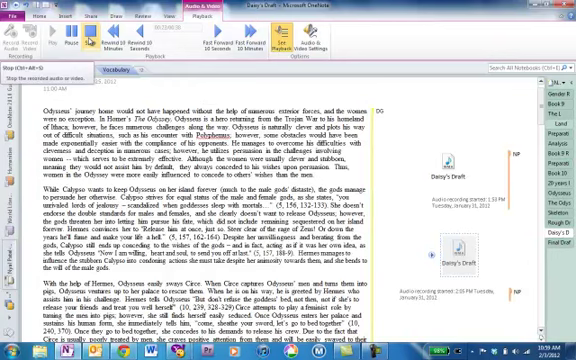
left_click(90, 42)
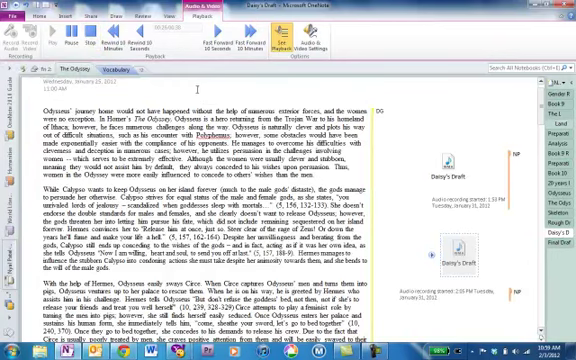